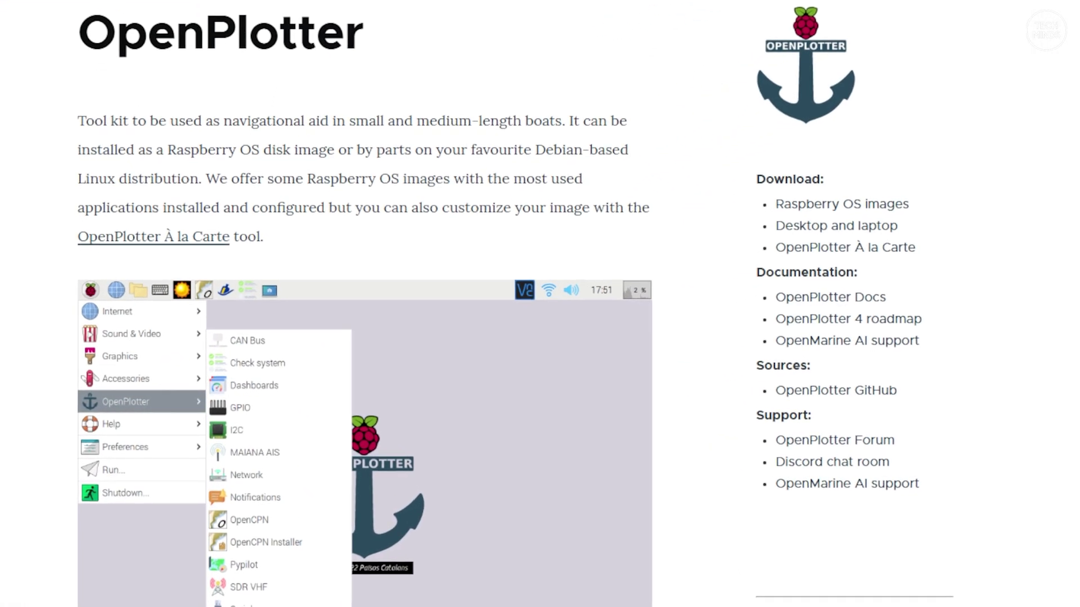
pyautogui.scroll(-7, 515, 304)
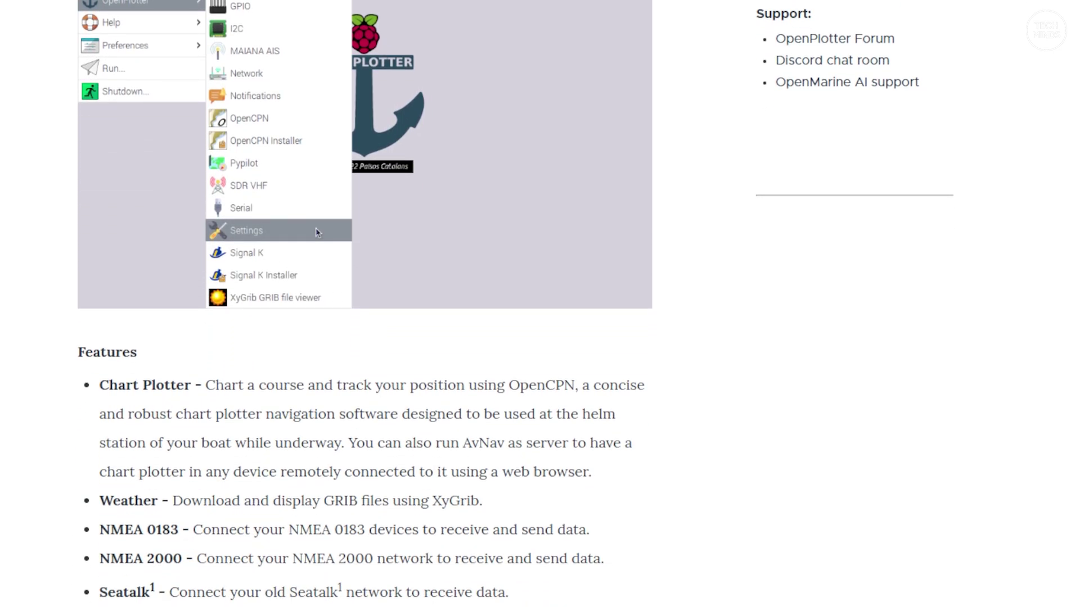
pyautogui.scroll(-6, 515, 303)
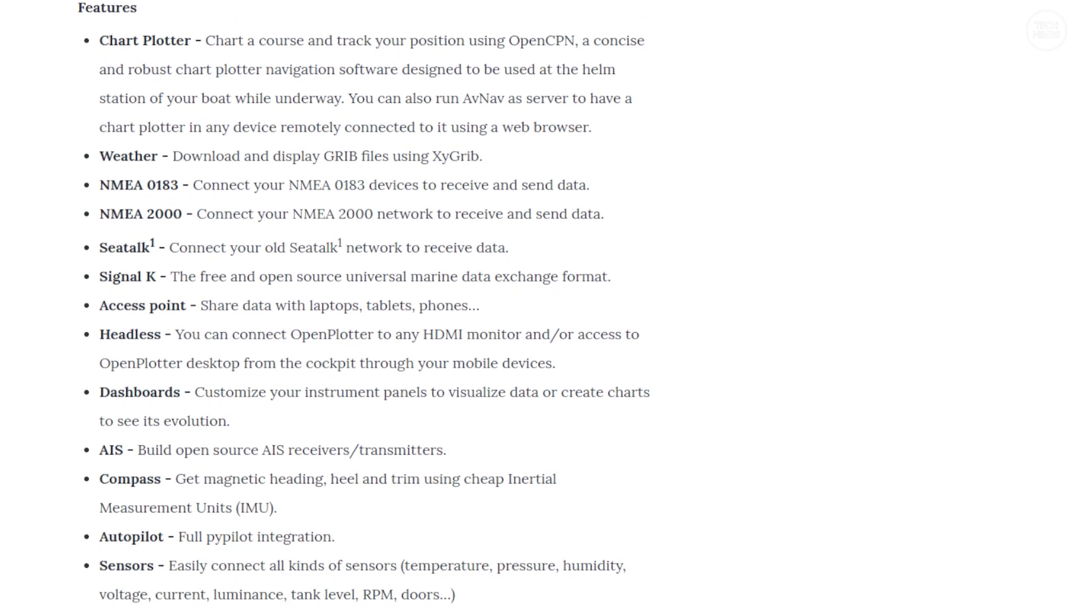
pyautogui.scroll(-2, 516, 303)
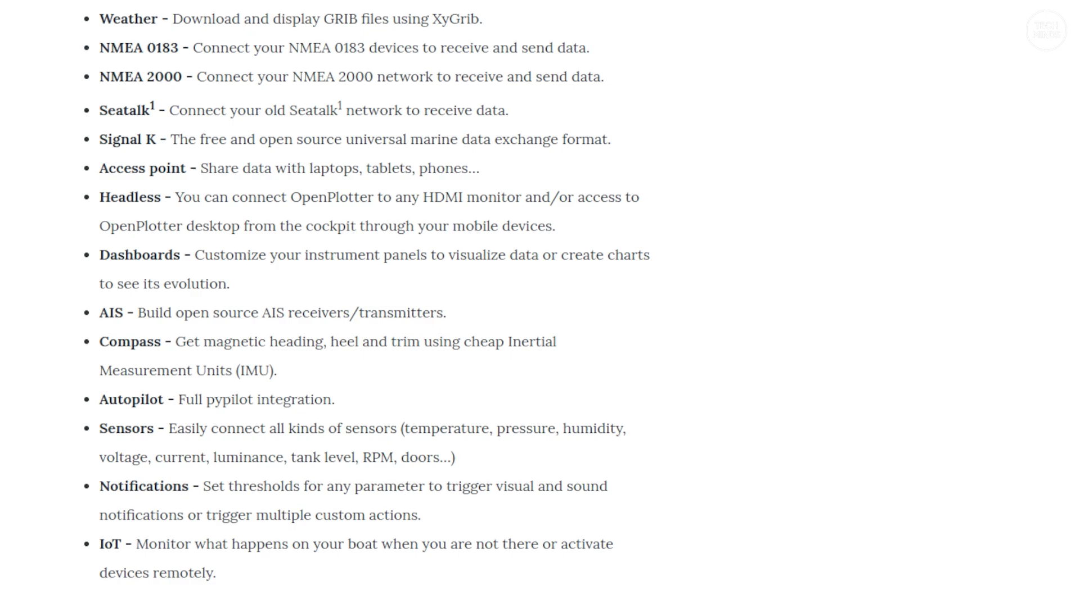
pyautogui.scroll(-10, 515, 304)
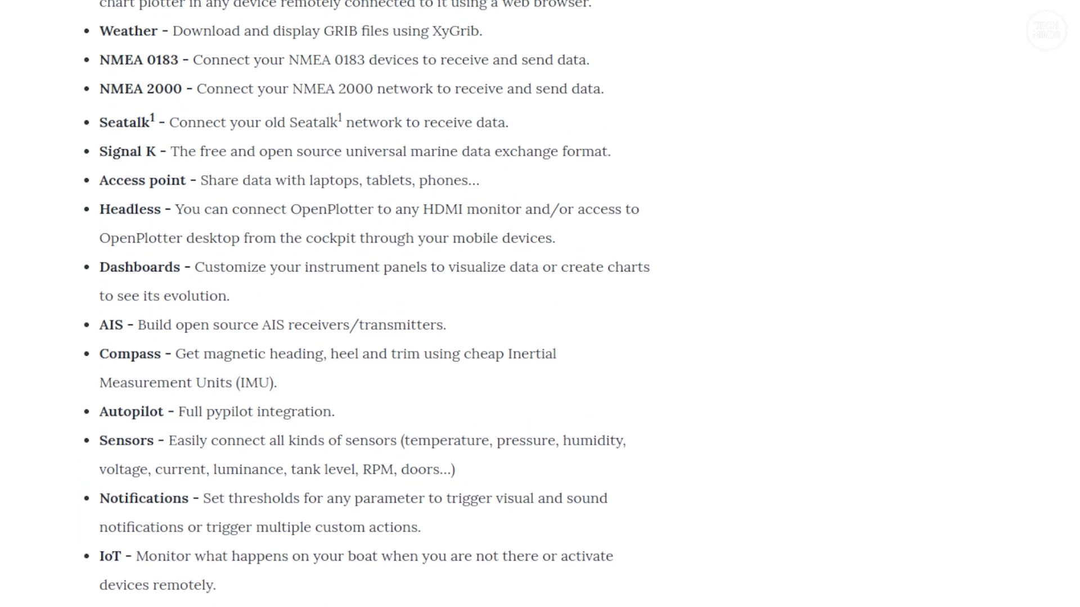
pyautogui.scroll(8, 365, 304)
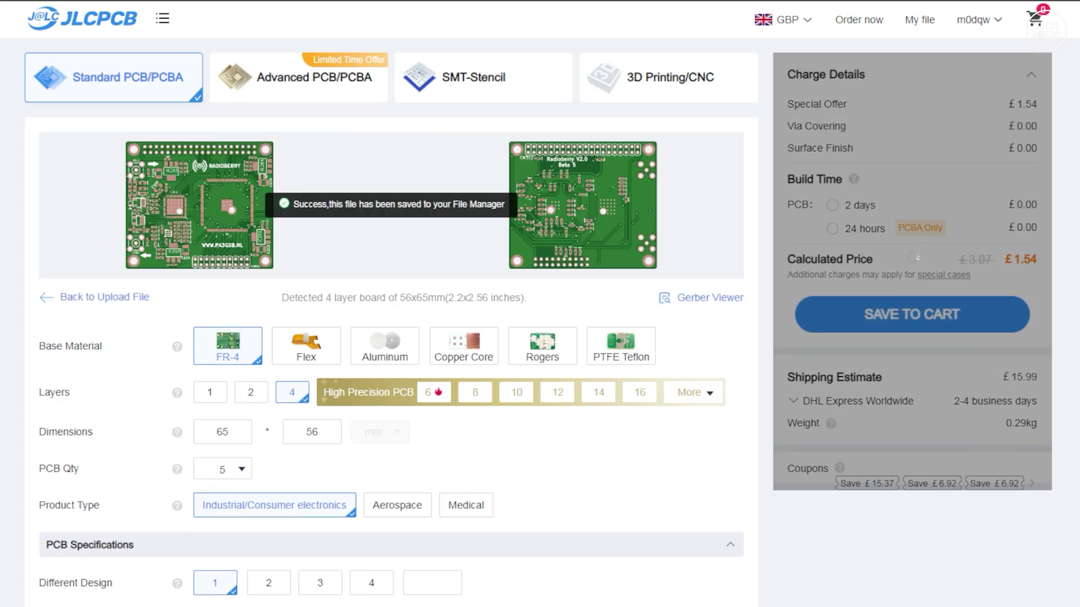
# Scroll down the JLCPCB 6 Layer PCB page through its stackup, applications and capabilities
pyautogui.scroll(-3, 540, 304)
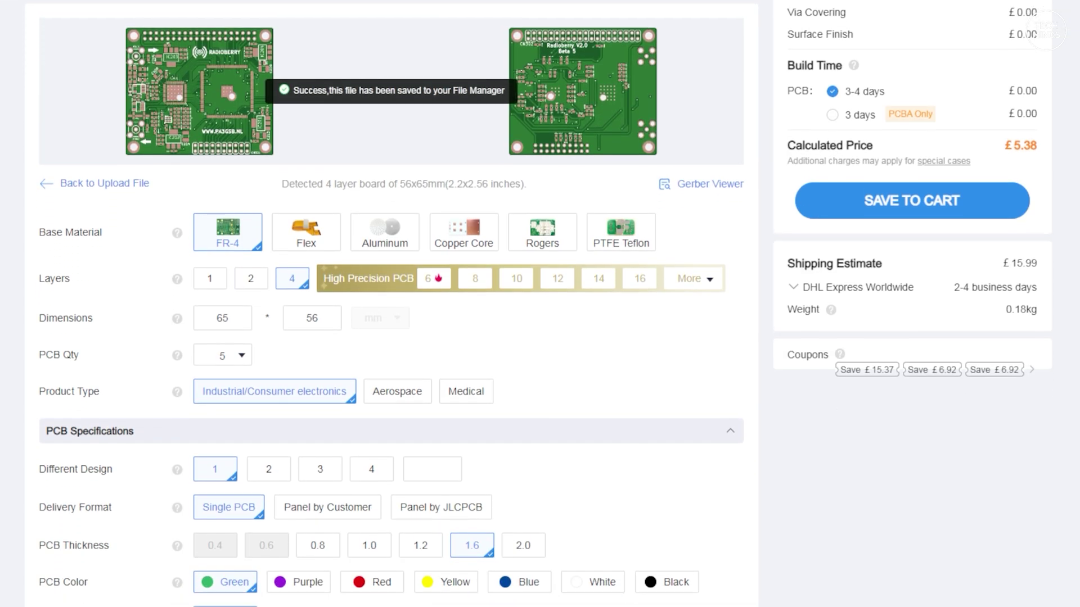
pyautogui.scroll(-3, 540, 304)
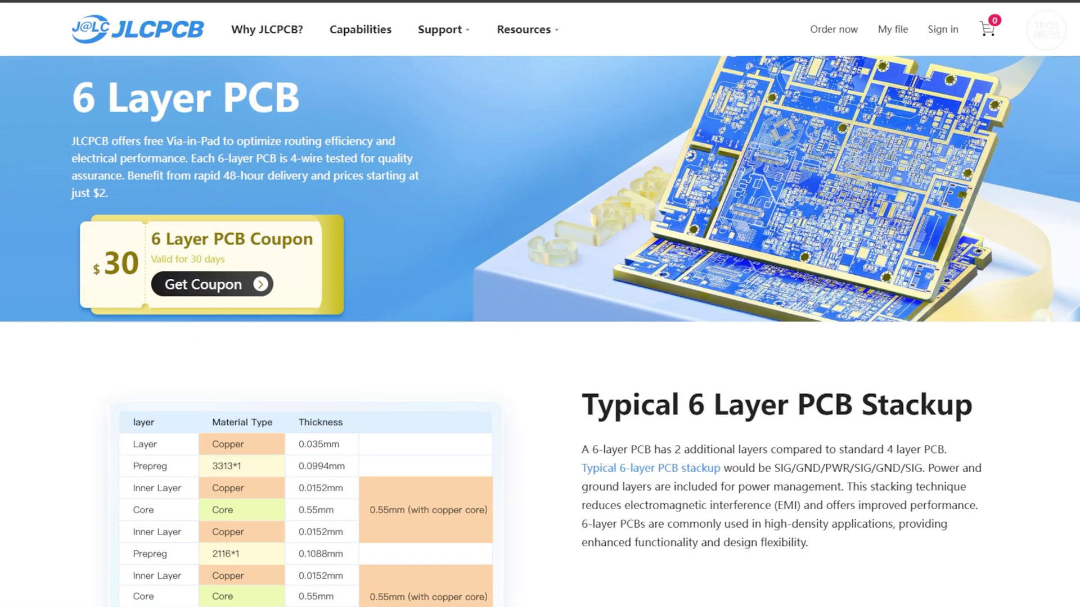
pyautogui.scroll(-3, 539, 304)
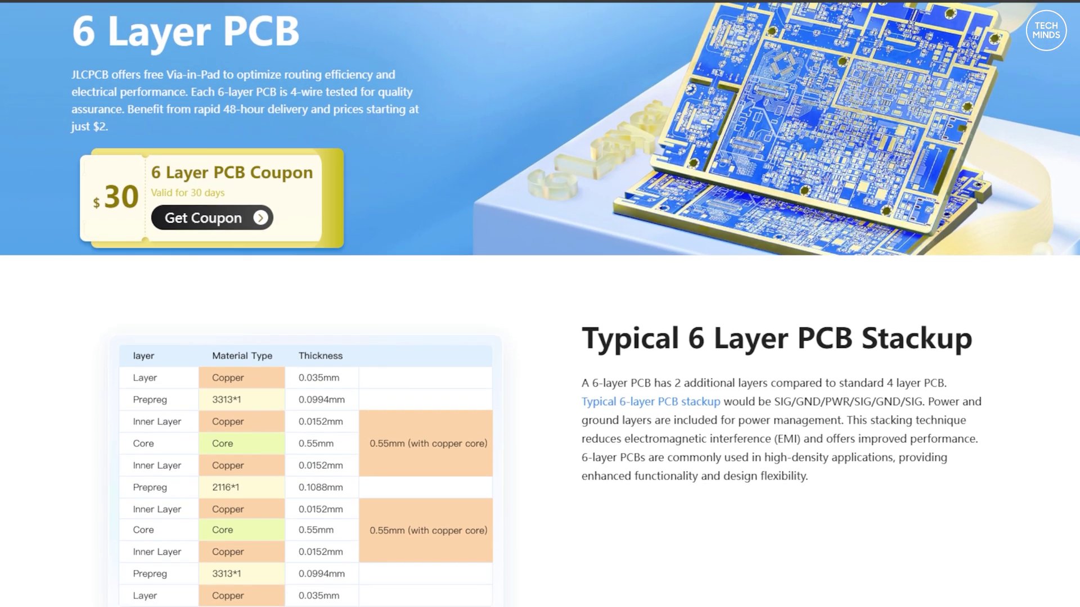
pyautogui.scroll(-3, 541, 305)
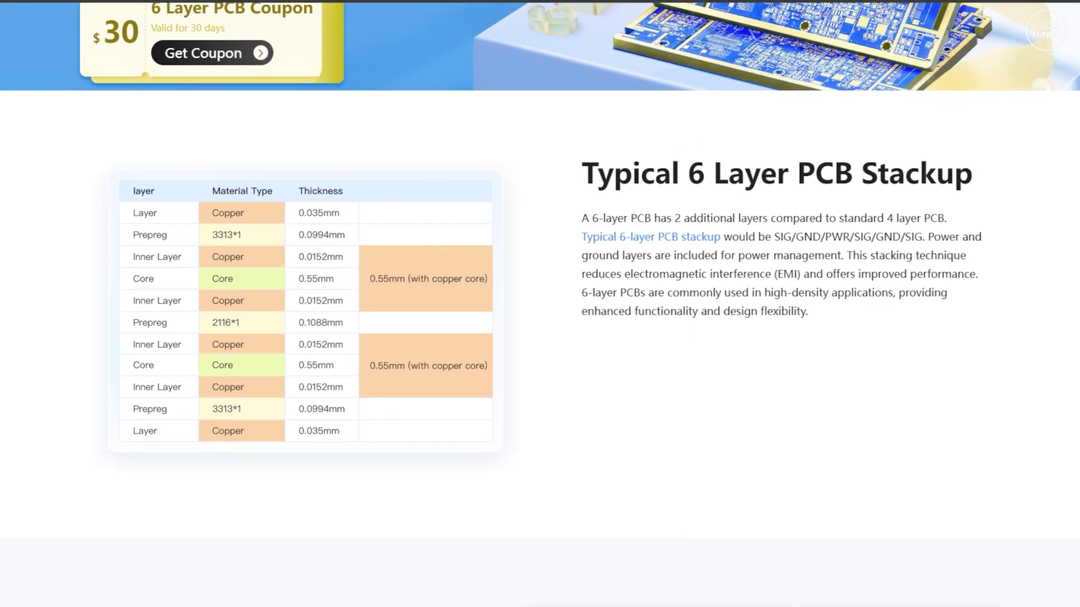
pyautogui.scroll(-3, 540, 304)
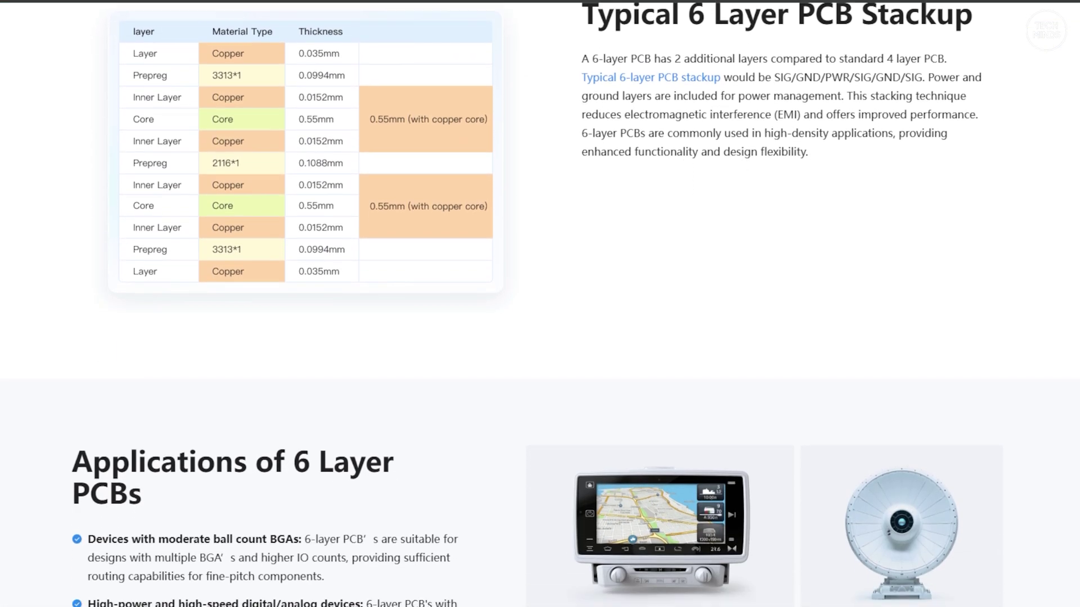
pyautogui.scroll(-3, 540, 304)
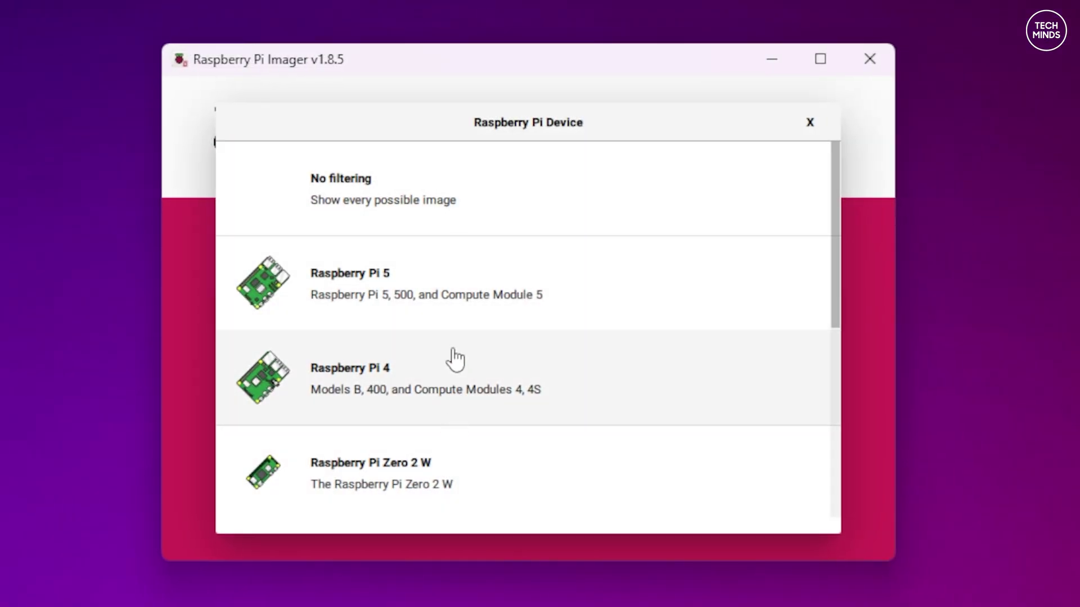
# Target a Raspberry Pi 4 with the downloaded OpenPlotter image zip as a custom OS
pyautogui.click(427, 384)
pyautogui.click(441, 327)
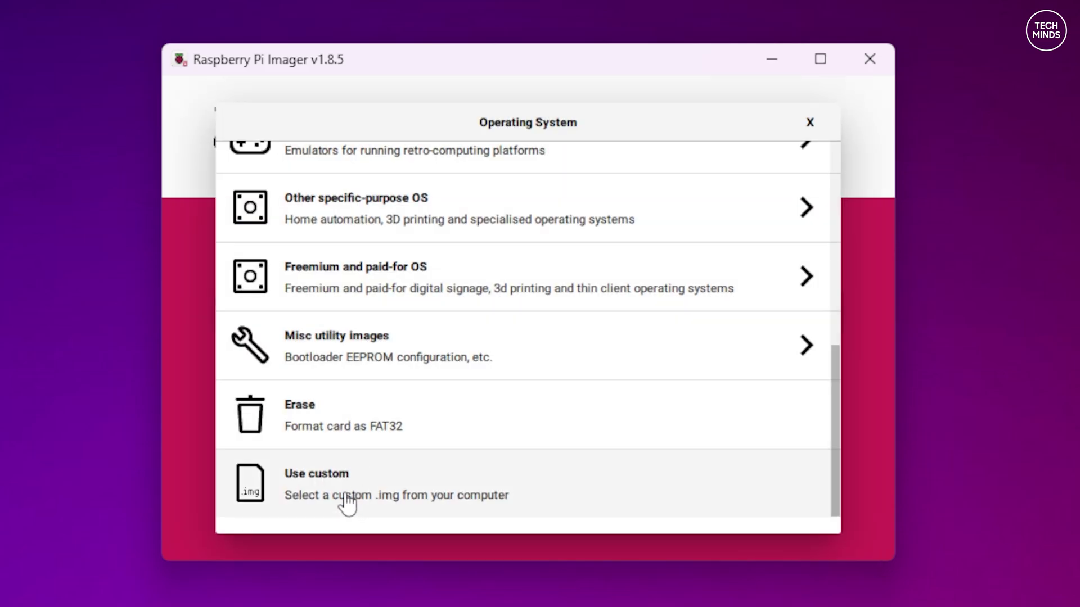
pyautogui.click(348, 495)
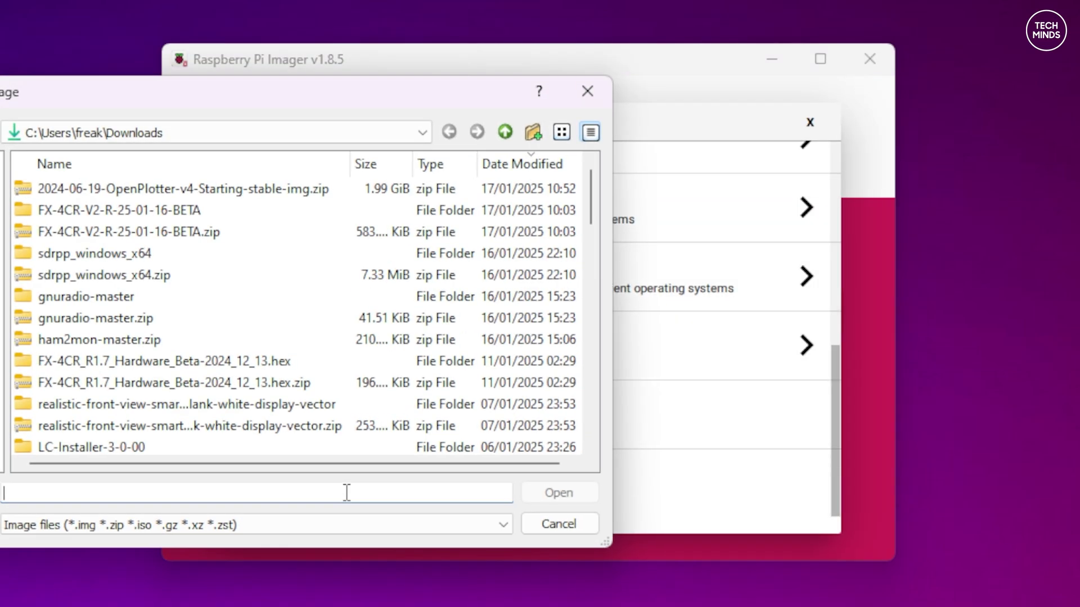
pyautogui.click(193, 191)
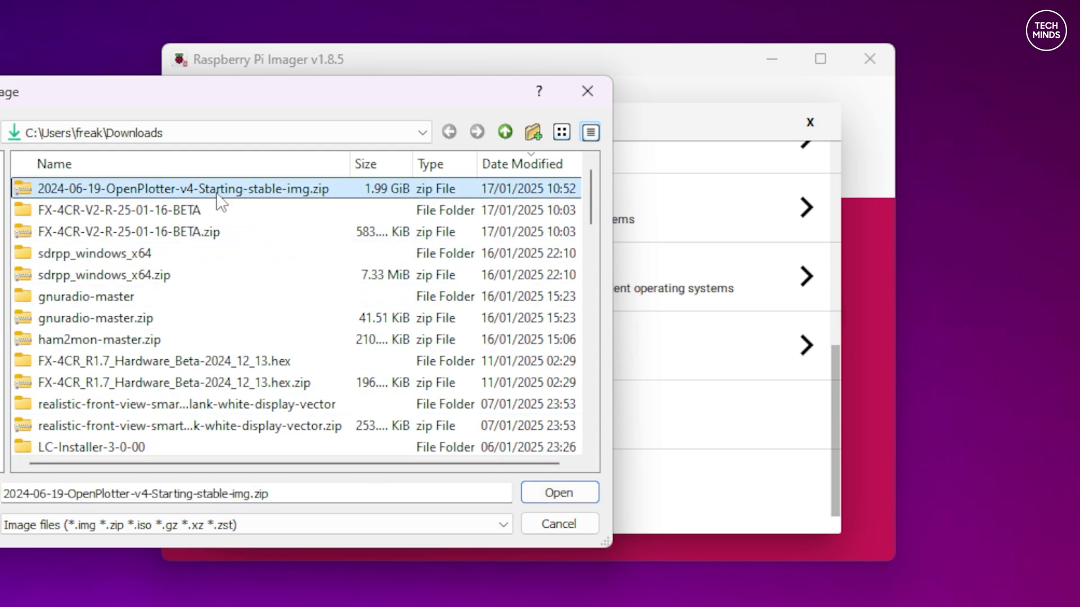
pyautogui.click(553, 500)
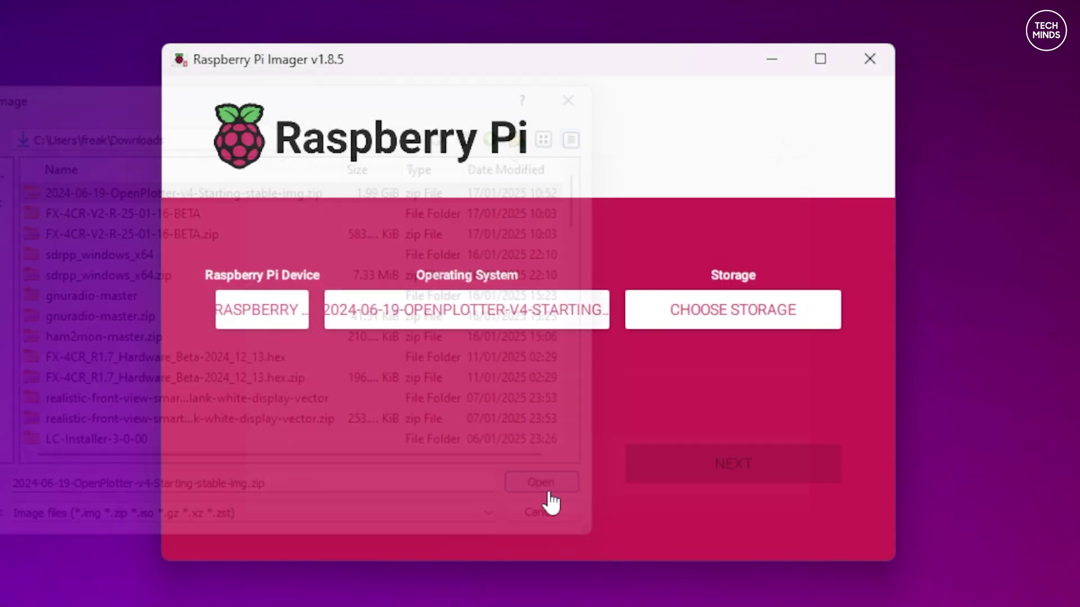
# Choose the 63.3 GB USB drive as storage and bring up the OS customisation settings
pyautogui.click(707, 311)
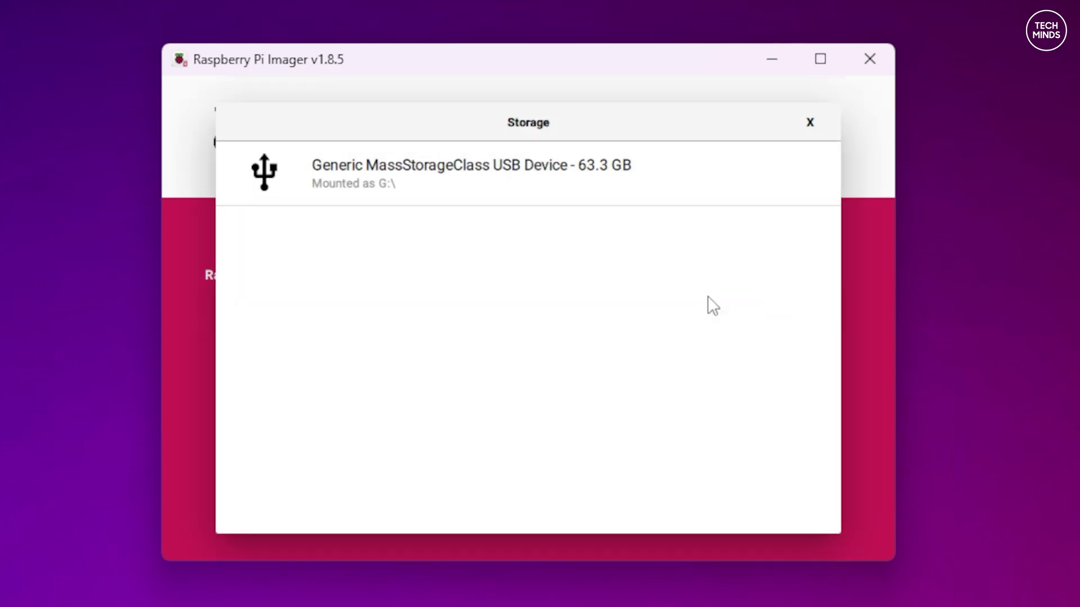
pyautogui.click(486, 191)
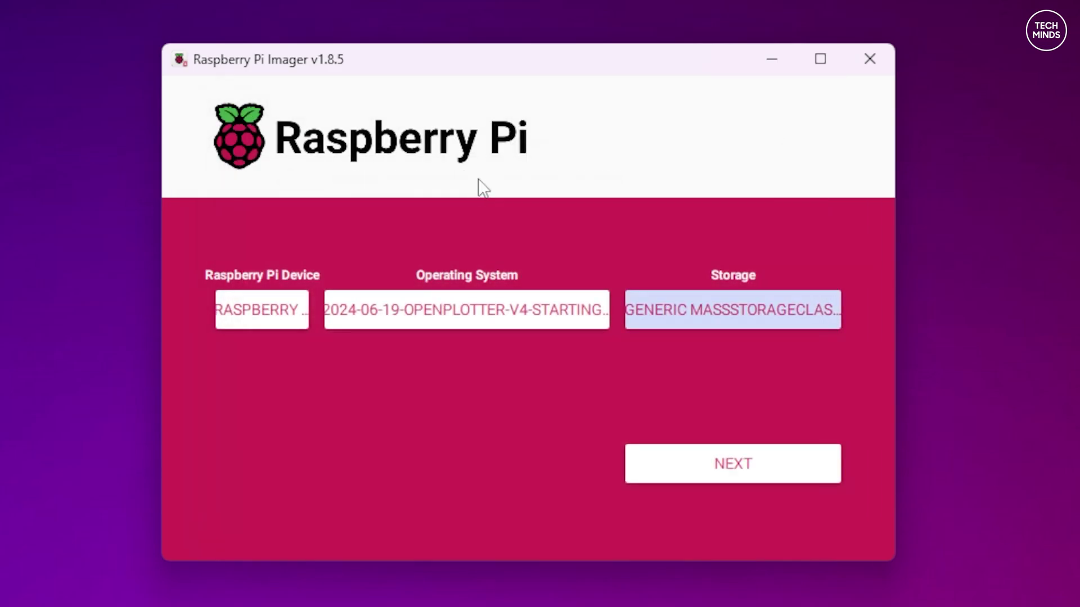
pyautogui.click(695, 464)
pyautogui.click(333, 375)
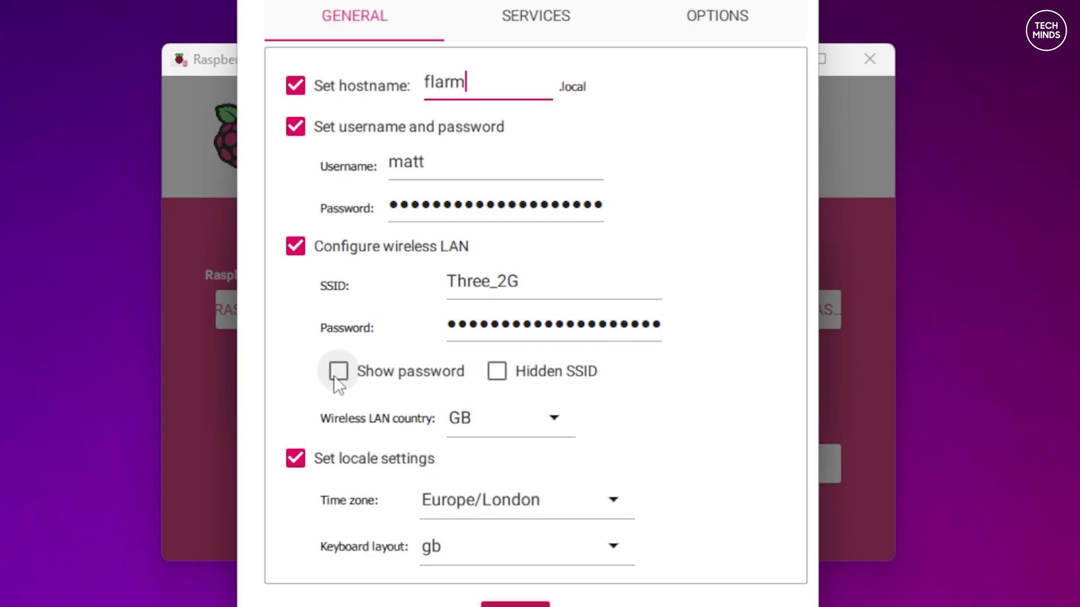
# Replace the hostname flarm with openplotter and clear the old login password
pyautogui.moveTo(466, 117); pyautogui.dragTo(417, 117)
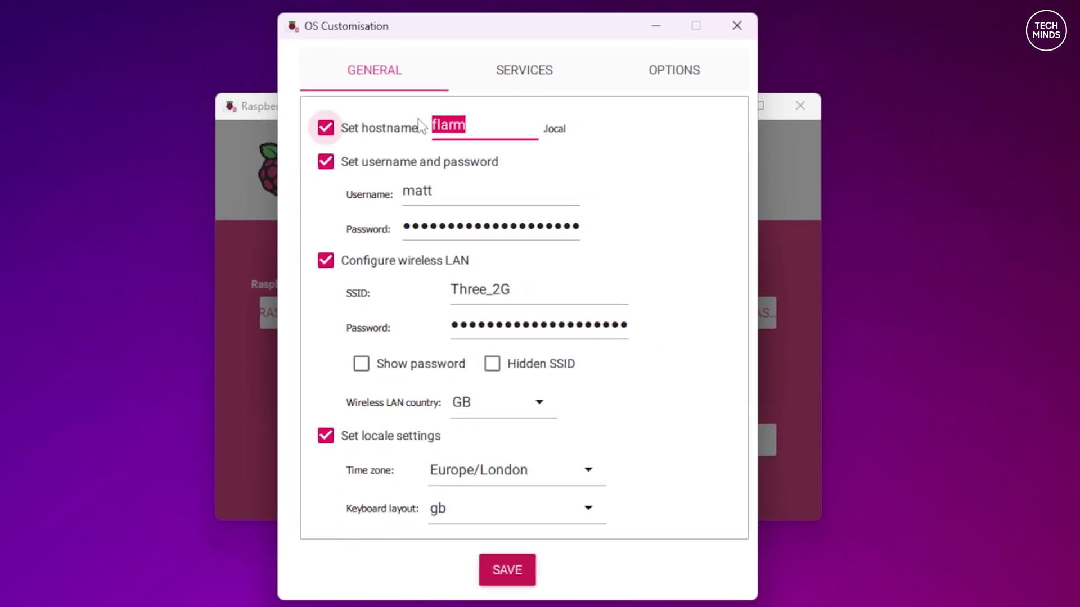
pyautogui.write('openplotter')
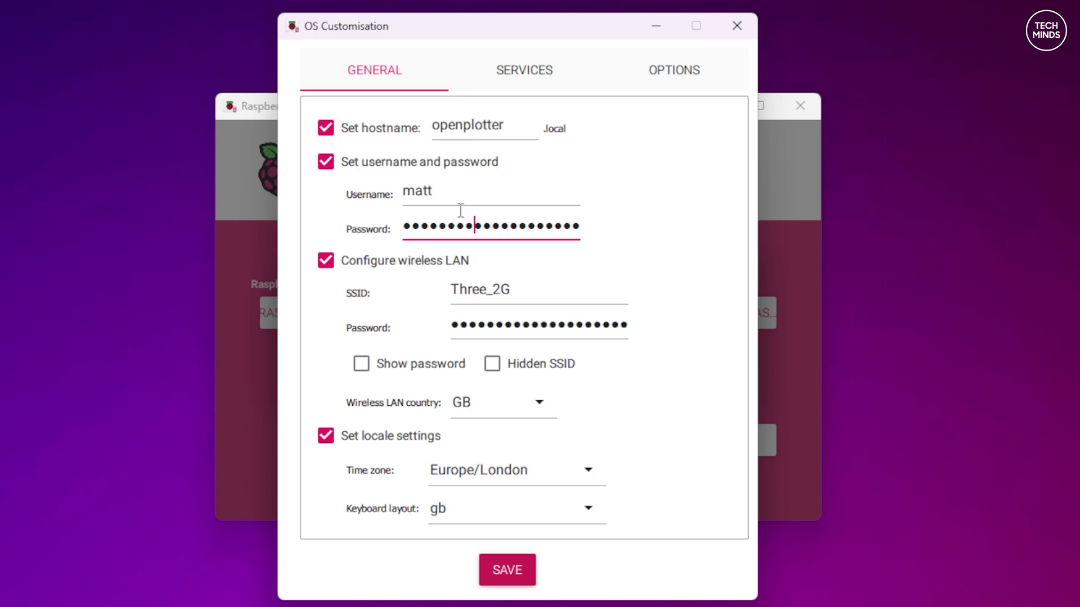
pyautogui.doubleClick(492, 226)
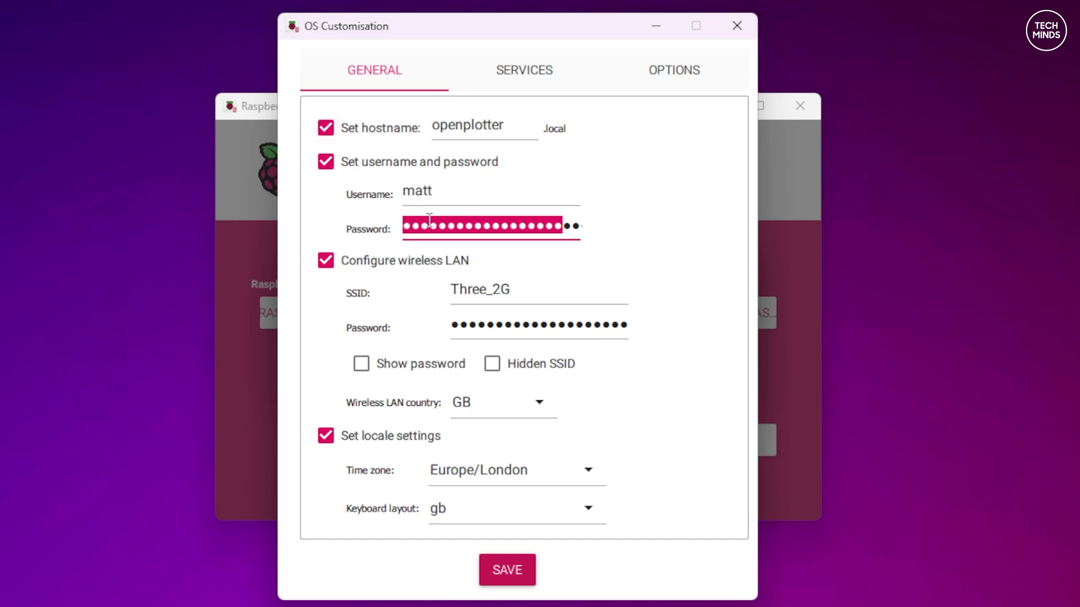
pyautogui.press('BackSpace')
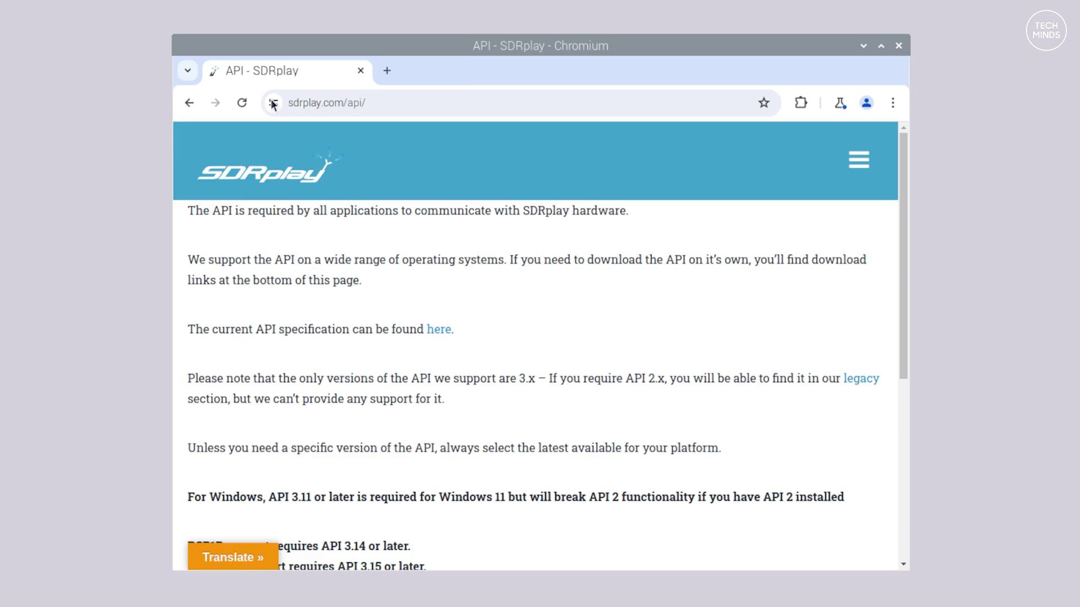
# Scroll down the sdrplay.com/api/ page to its download links
pyautogui.scroll(-1, 903, 272)
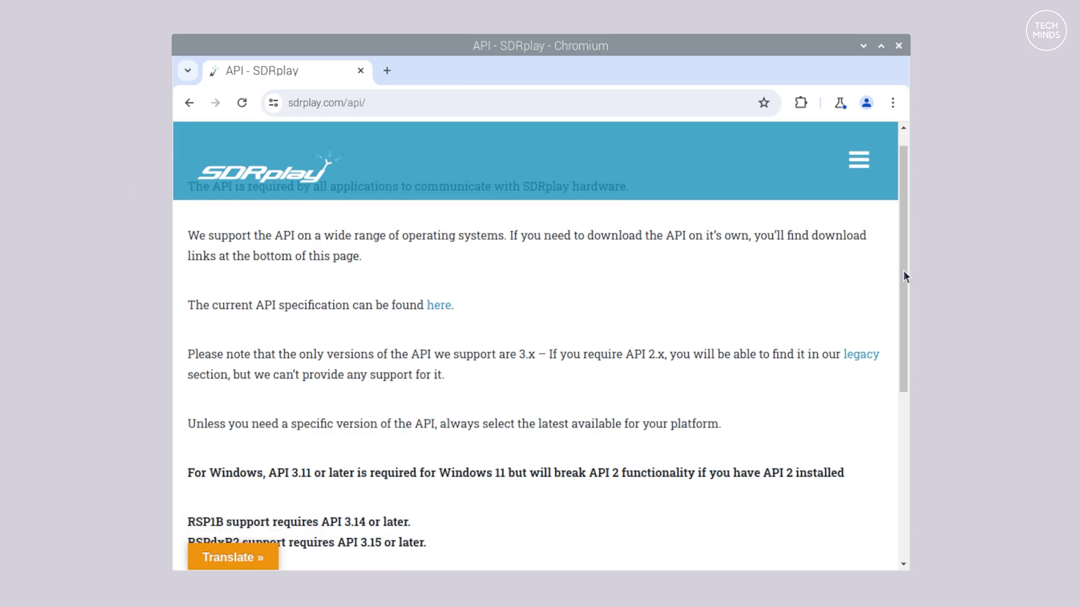
pyautogui.scroll(-5, 903, 276)
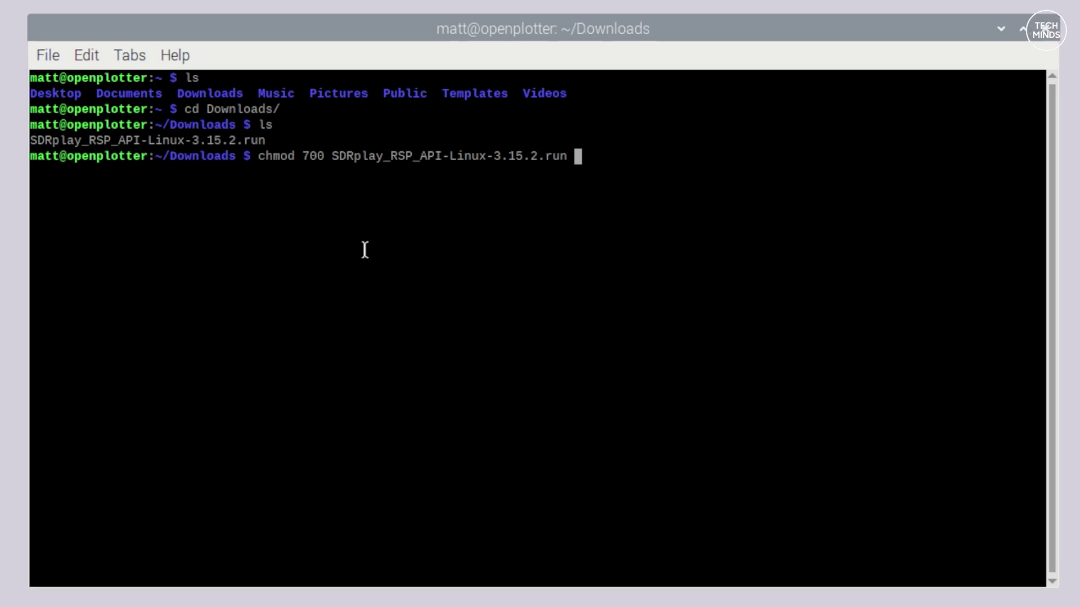
# Make SDRplay_RSP_API-Linux-3.15.2.run executable with chmod 700 and install it using default locations
pyautogui.press('Return')
pyautogui.write('sudo ./SD')
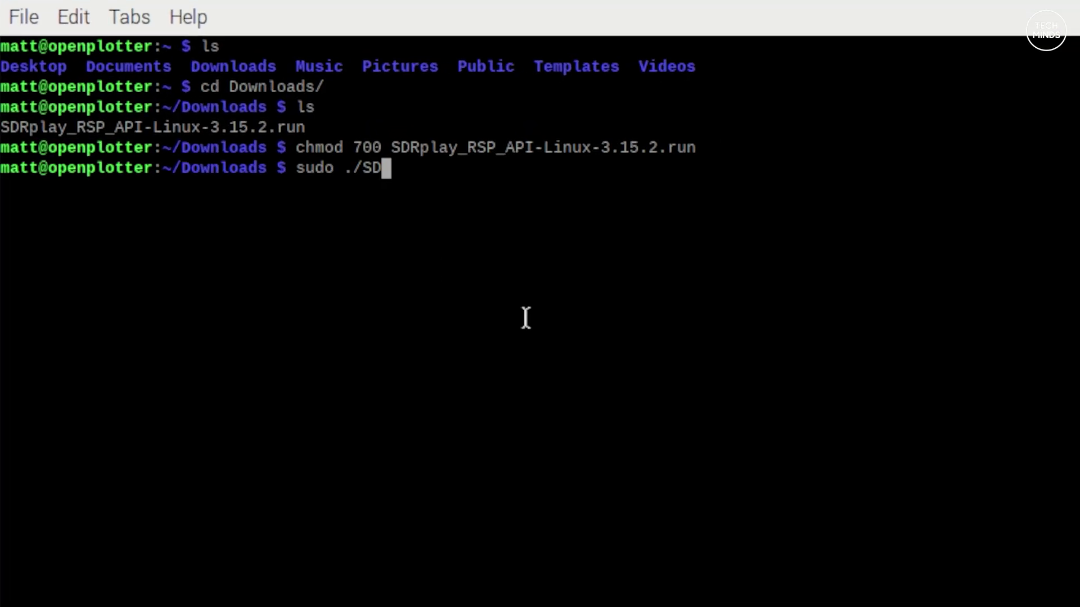
pyautogui.press('Tab')
pyautogui.press('Return')
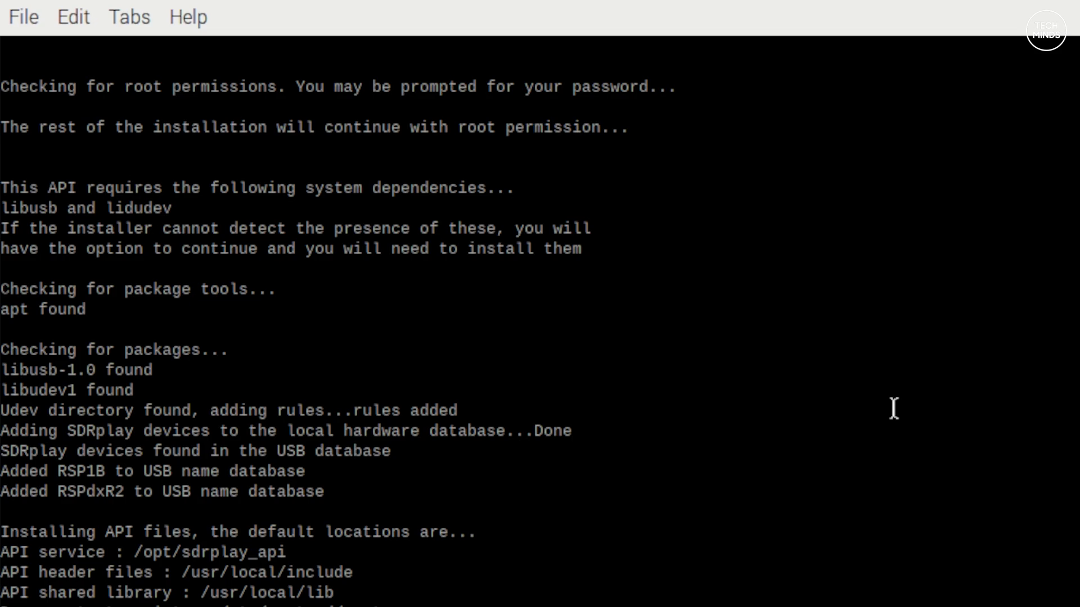
pyautogui.write('y')
pyautogui.press('Return')
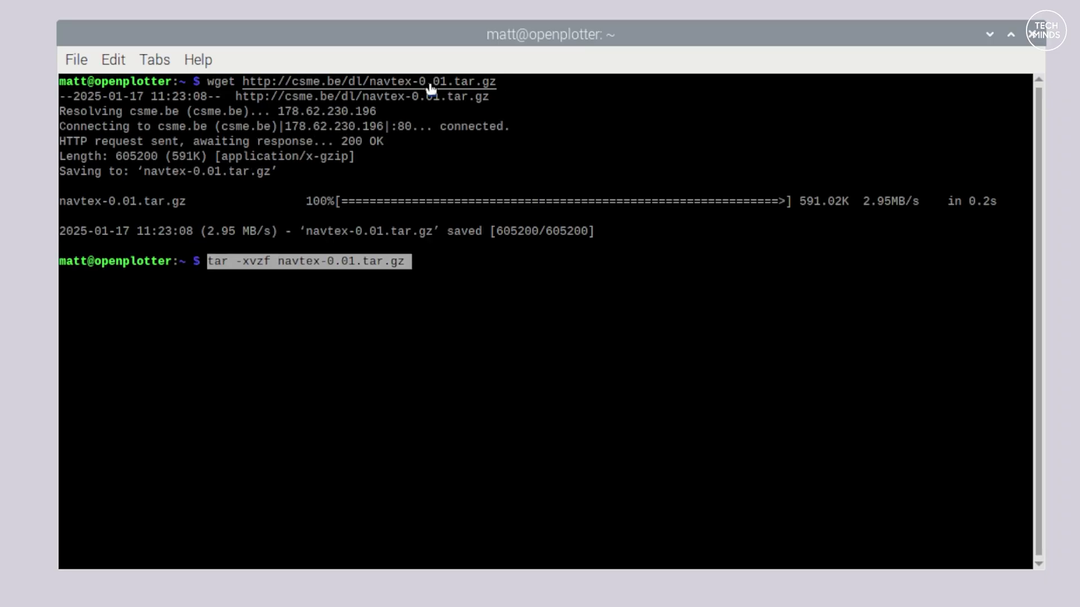
# Download and extract navtex-0.01.tar.gz, then run ./configure and make in the navtex-0.01 folder
pyautogui.press('Return')
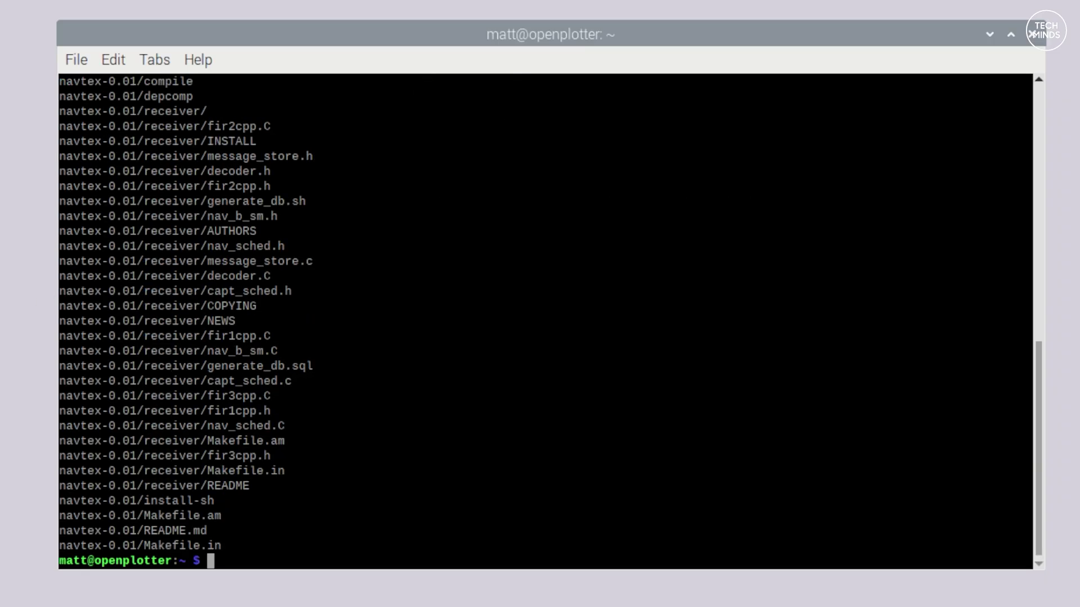
pyautogui.write('cd navtex-0.01')
pyautogui.press('Return')
pyautogui.rightClick(382, 87)
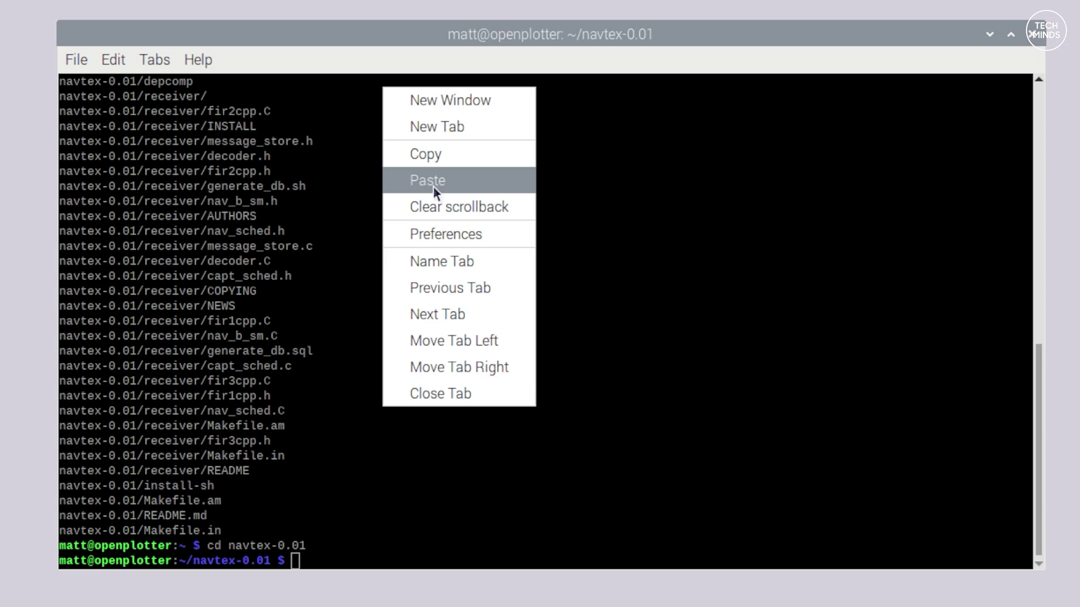
pyautogui.click(433, 187)
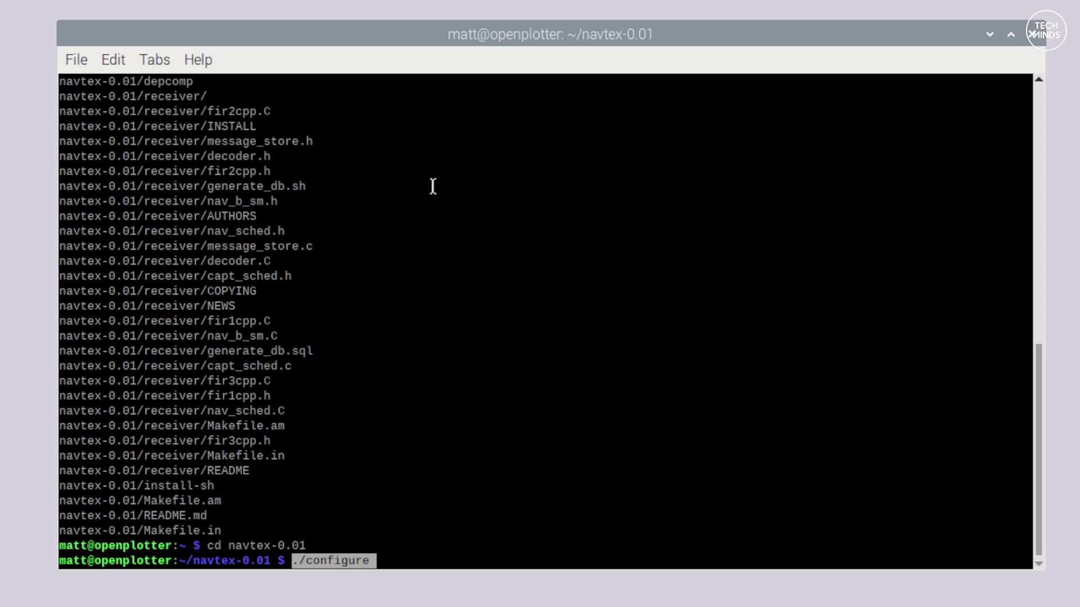
pyautogui.press('Return')
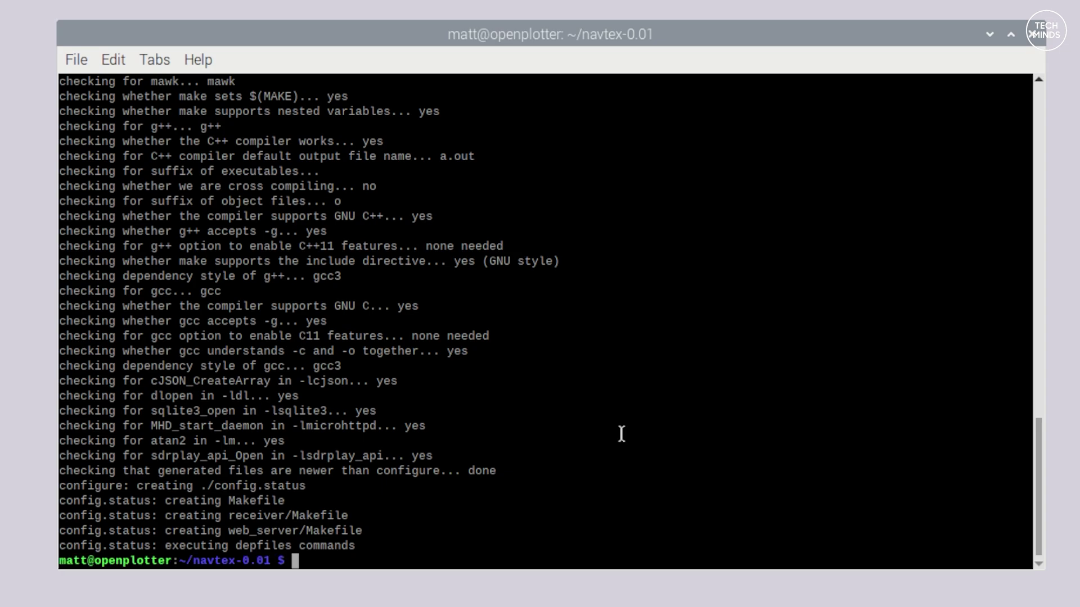
pyautogui.write('make')
pyautogui.press('Return')
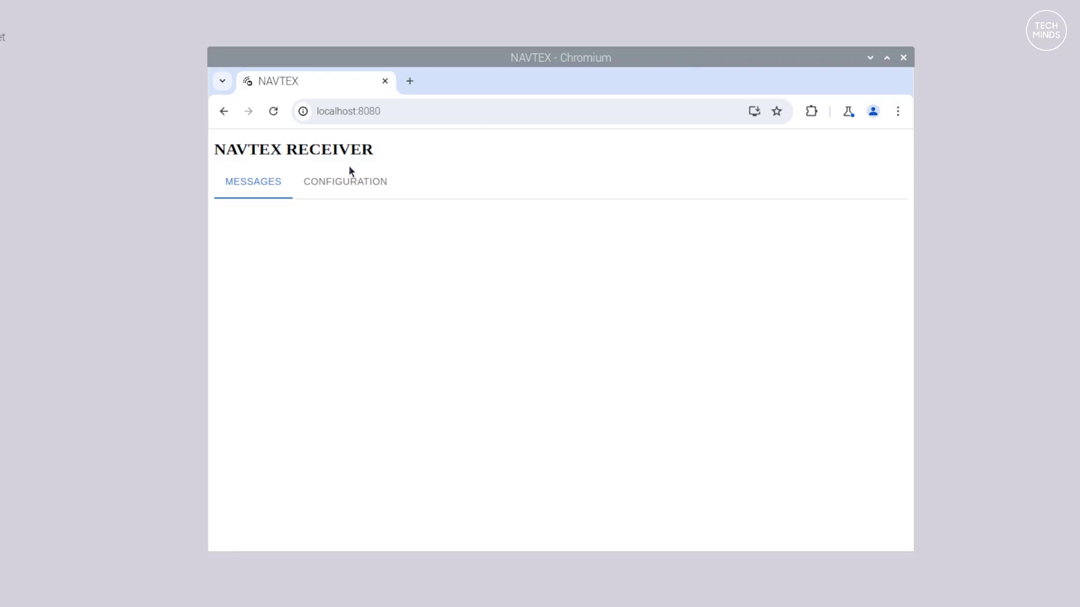
# Show the CONFIGURATION tab with stations P, S, T, V at 518kHz and B at 490kHz
pyautogui.click(320, 186)
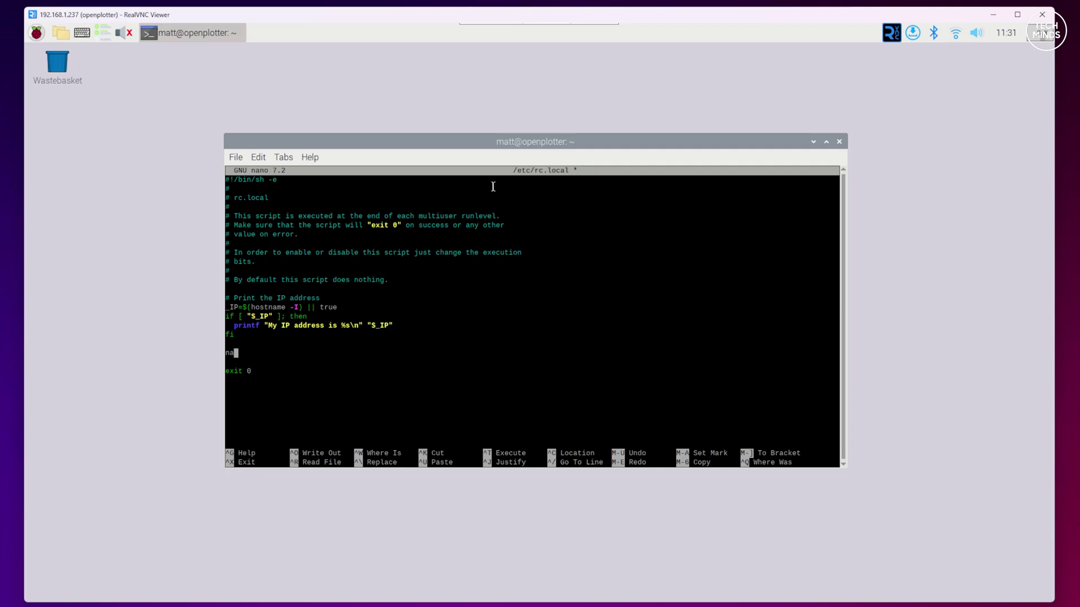
# Add 'navtexreceiver -p A &' and 'navtexwebserver &' lines above exit 0 in /etc/rc.local
pyautogui.write('vtex')
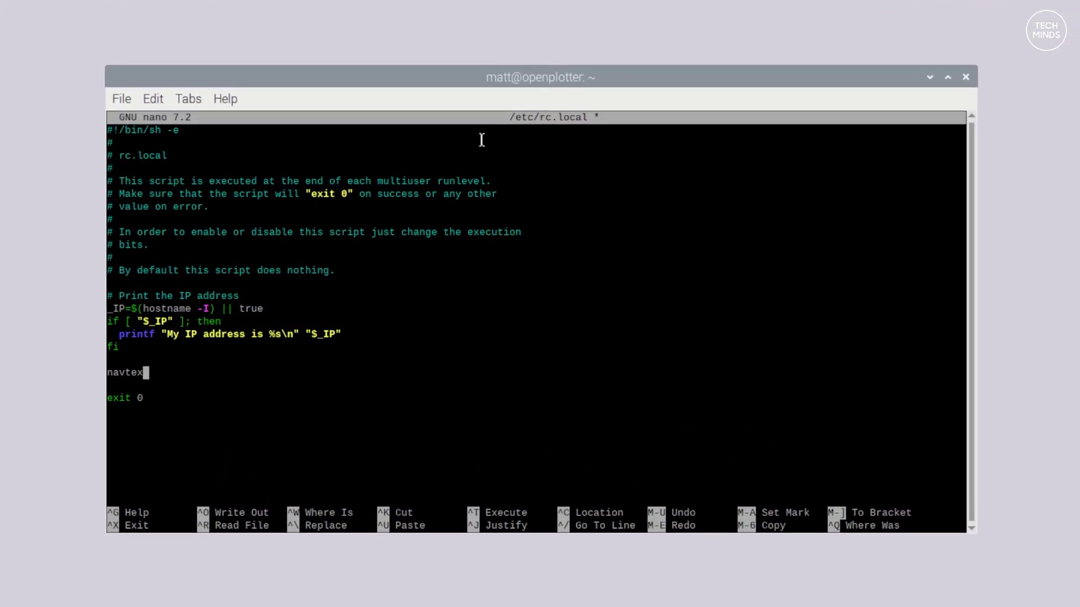
pyautogui.write('recei')
pyautogui.write('ver')
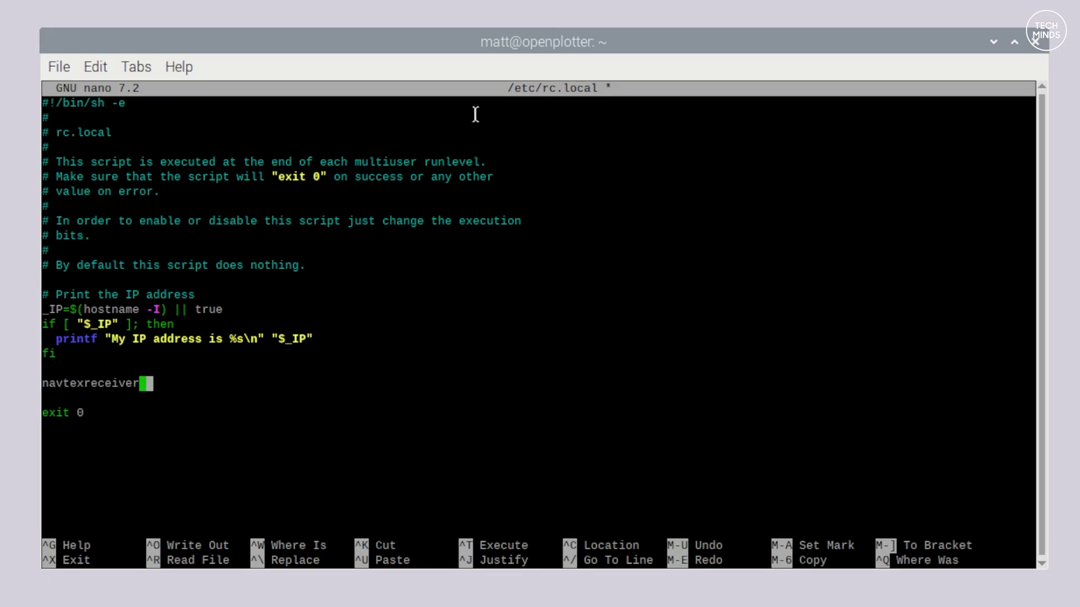
pyautogui.write('-p A &')
pyautogui.press('Return')
pyautogui.write('navtexwebserver &')
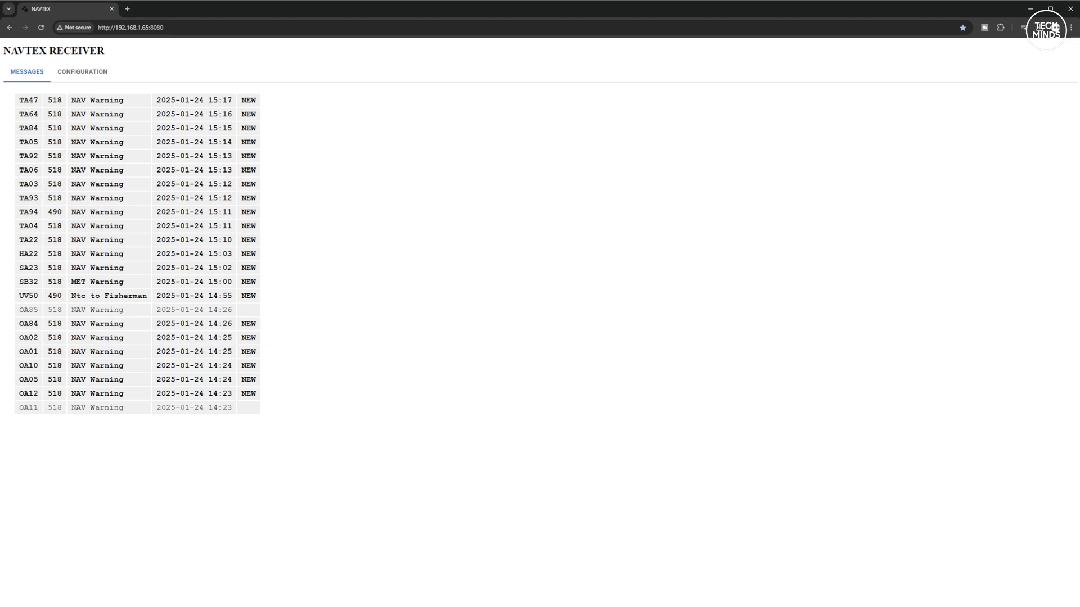
# Open message OA12 to read the NAVAREA I 10/25 list of warnings in force
pyautogui.click(28, 394)
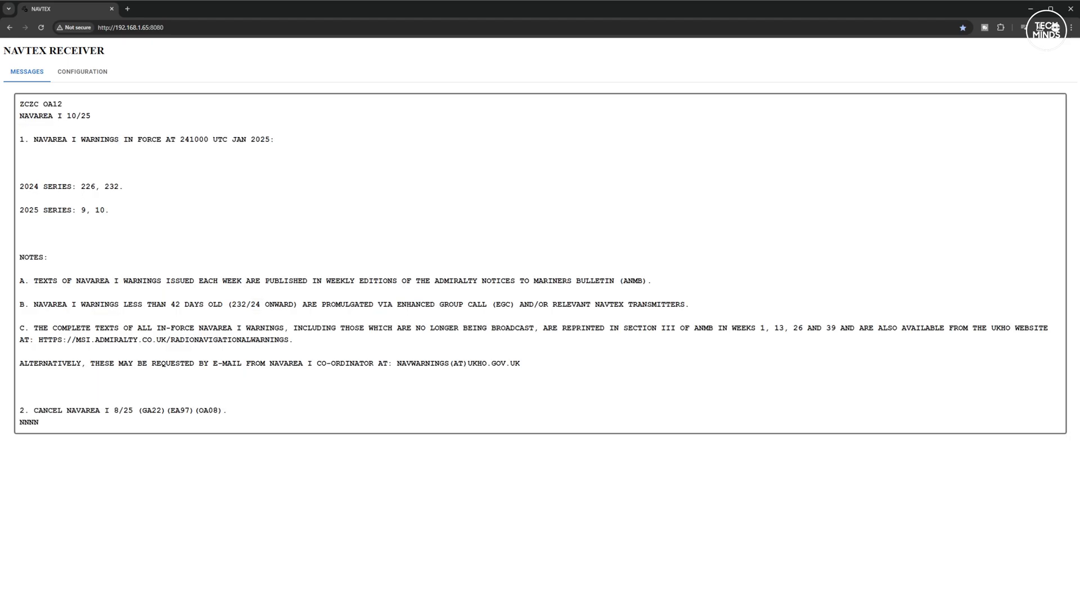